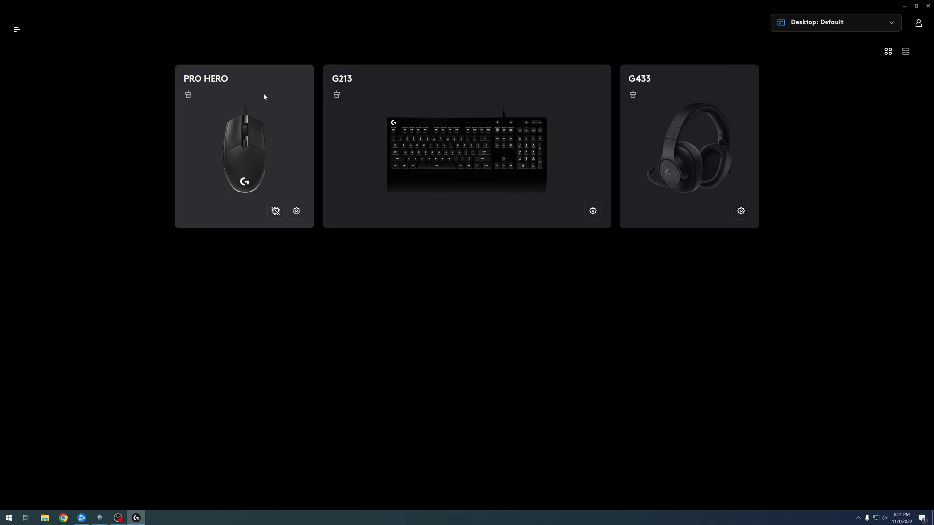
- Open the PRO HERO mouse's assignments and switch to the default Diablo III profile
left_click(271, 90)
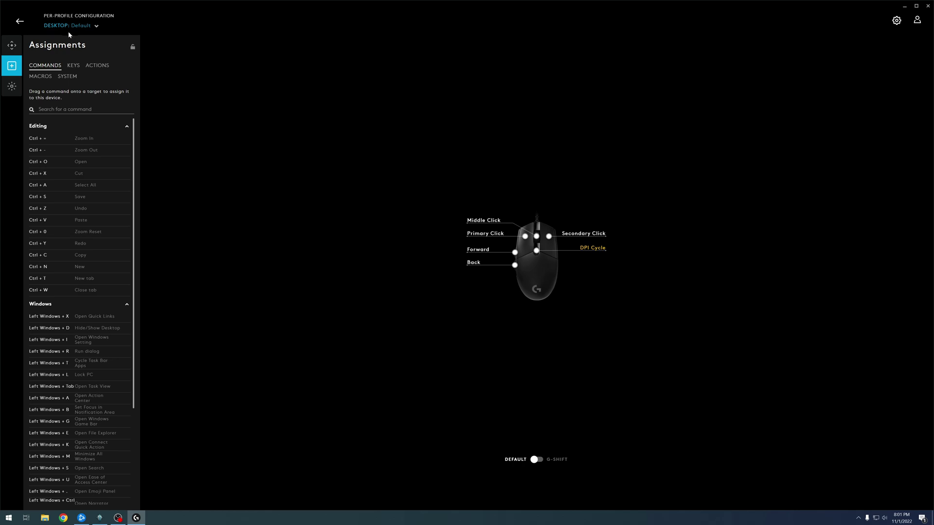
left_click(97, 28)
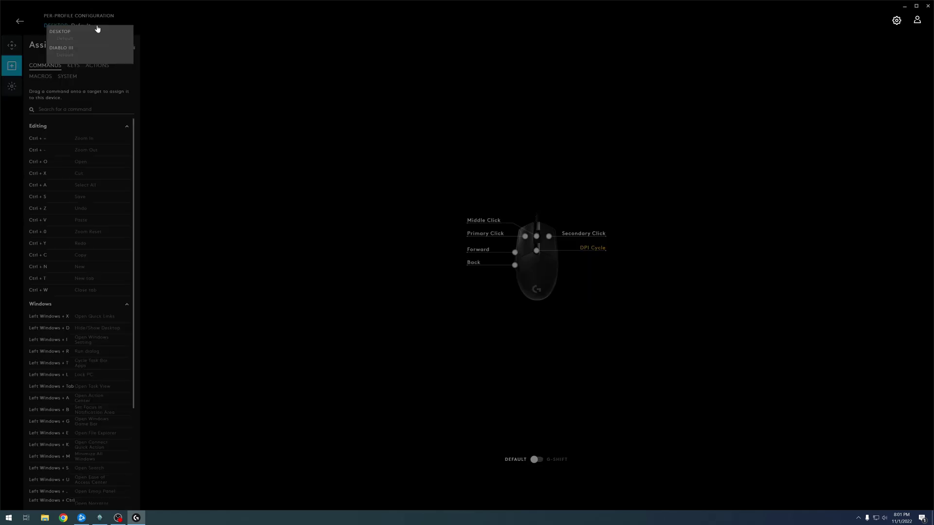
left_click(72, 54)
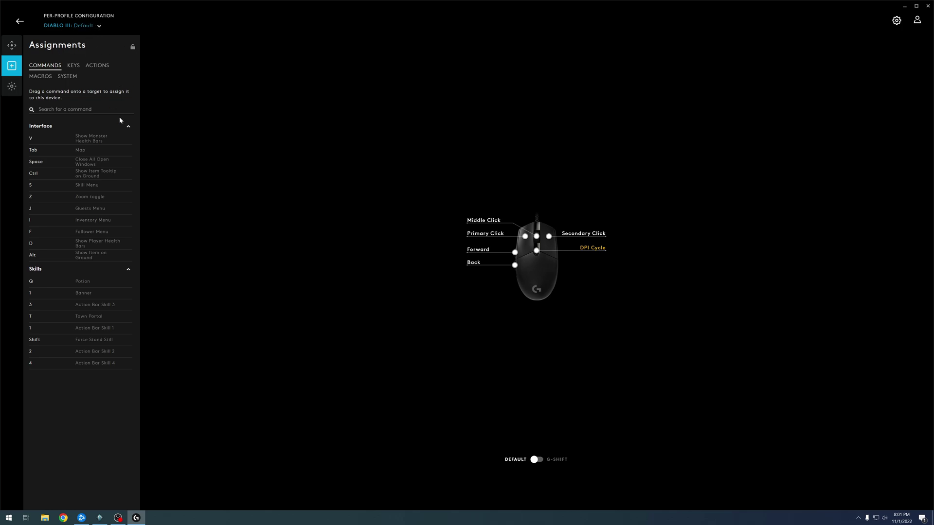
- Create a new macro named "Force Move D3" with the Toggle type
left_click(42, 76)
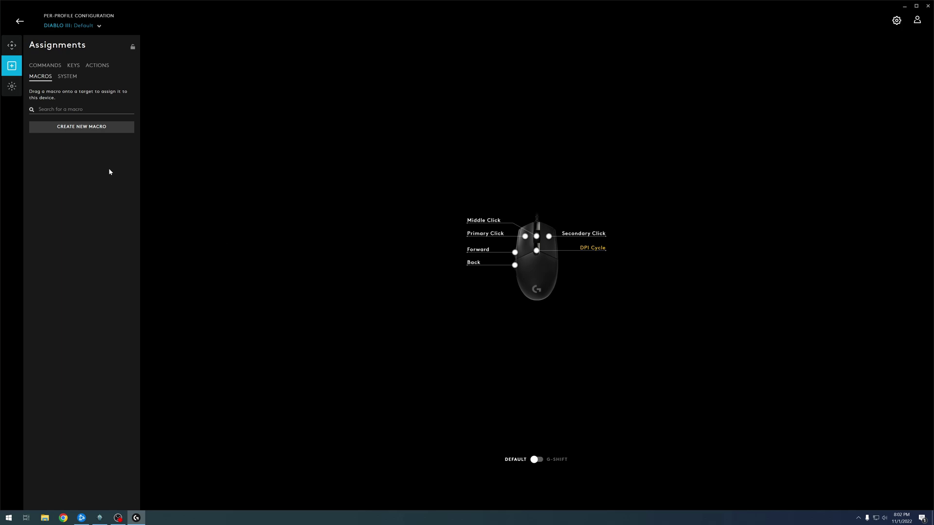
left_click(84, 128)
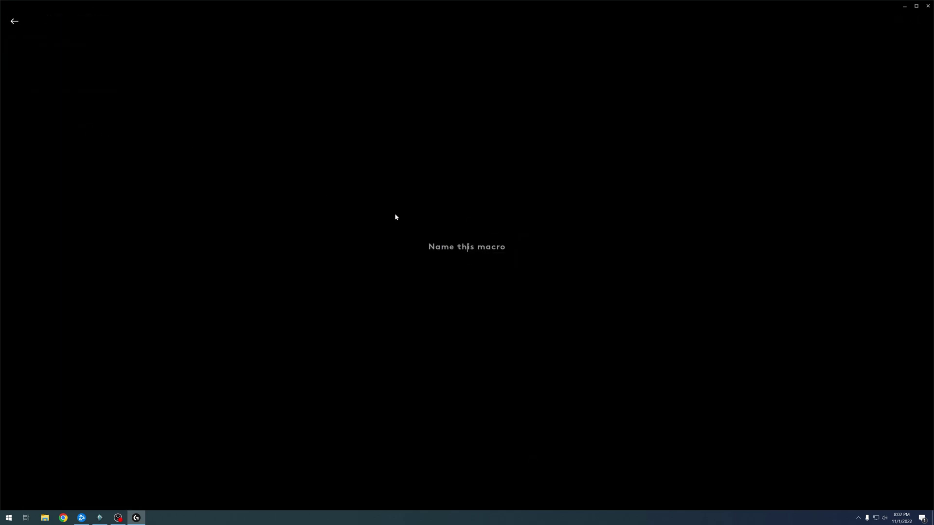
type("Force")
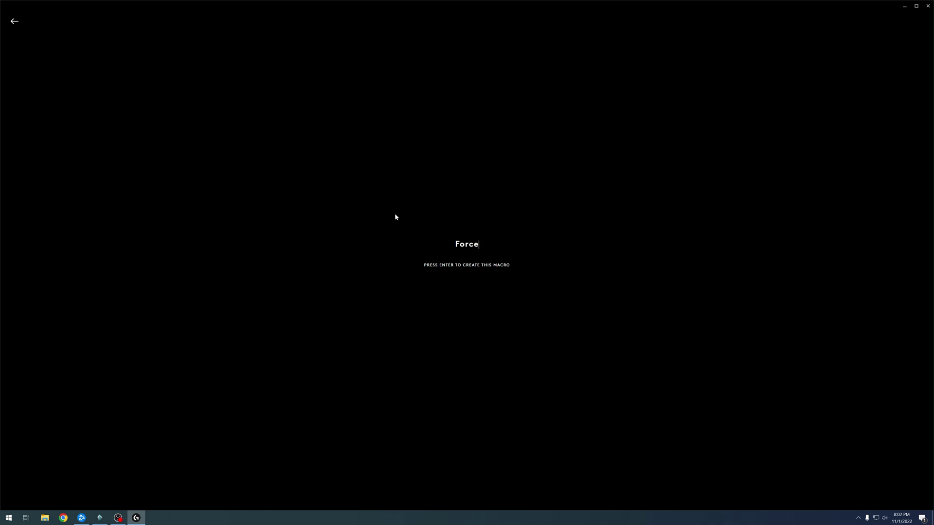
type(" Move D3")
key("Return")
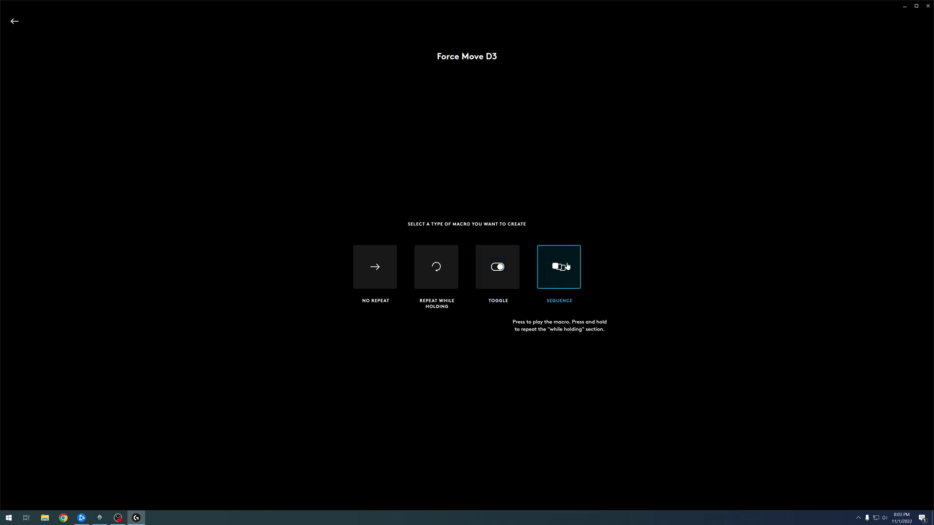
left_click(492, 276)
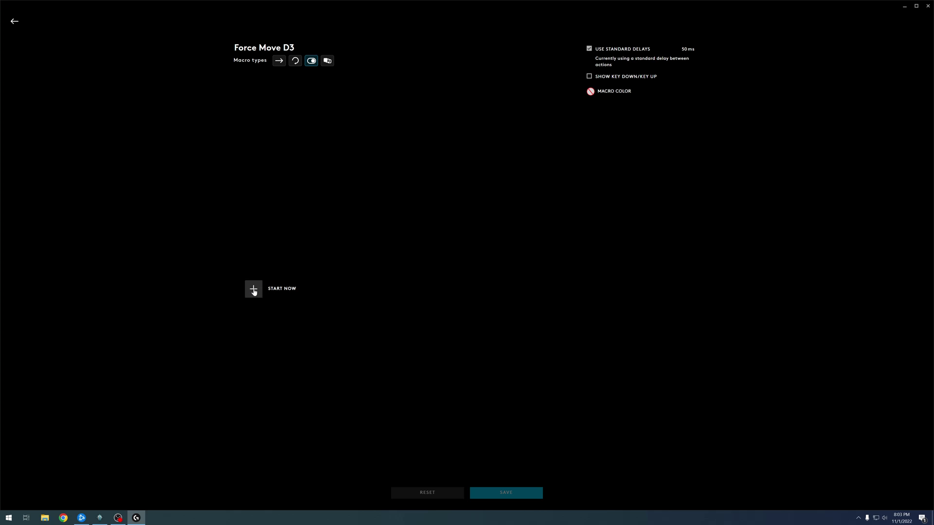
- Record a single Space keystroke as the Force Move D3 macro's action
left_click(253, 290)
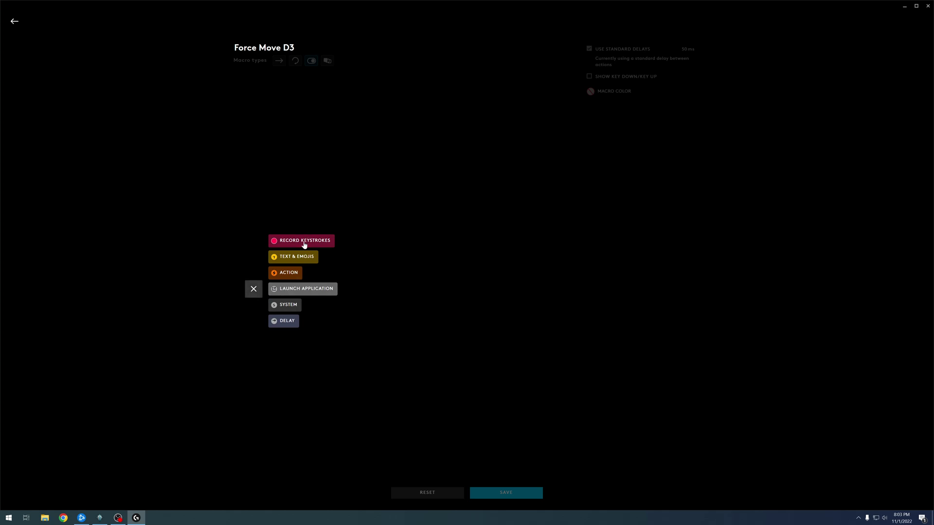
left_click(304, 242)
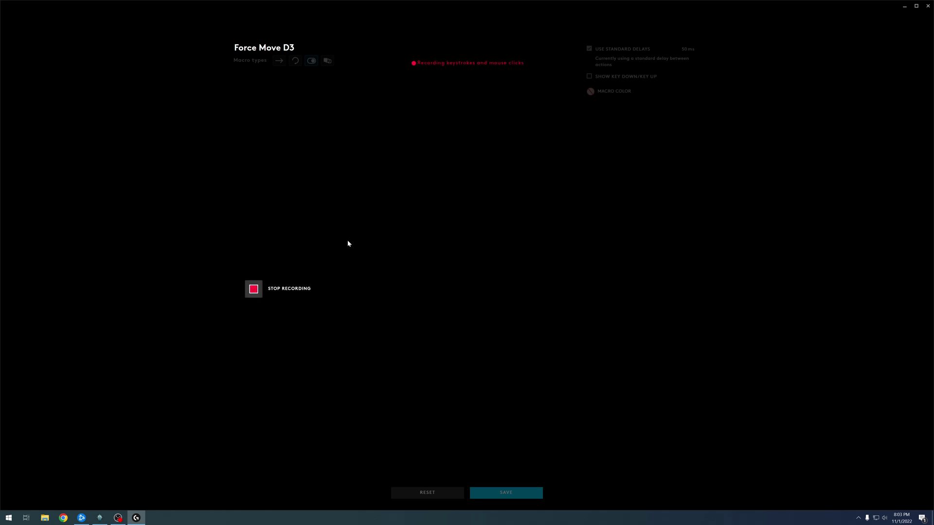
key("space")
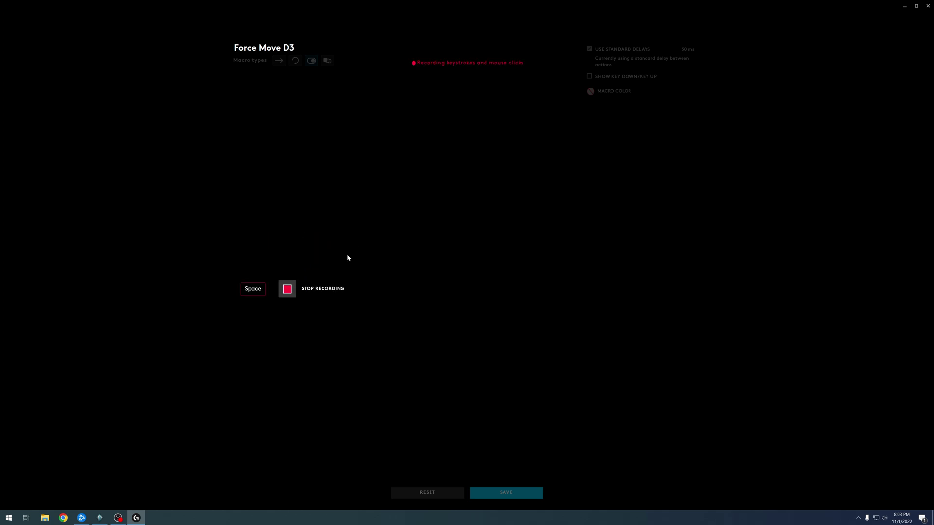
left_click(287, 292)
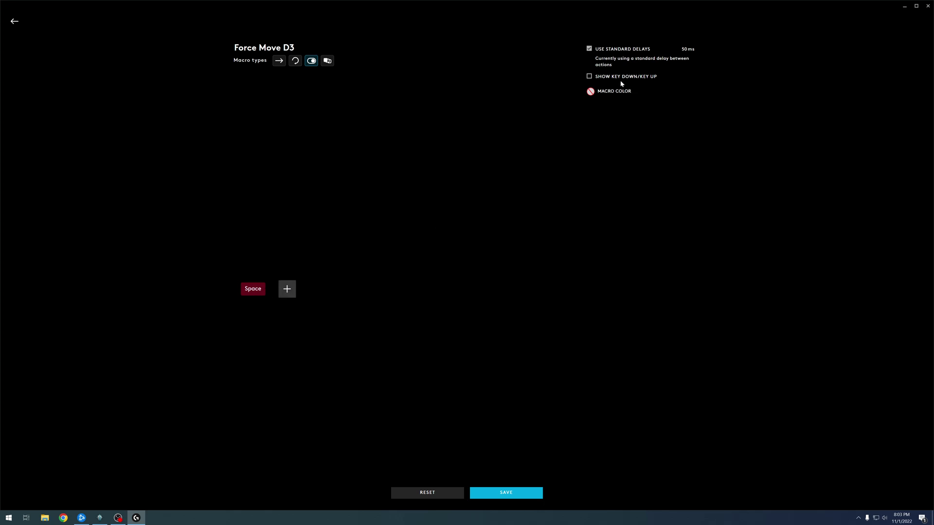
- Turn off standard delays and set the delay between Space down and Space up to 25 ms
left_click(589, 49)
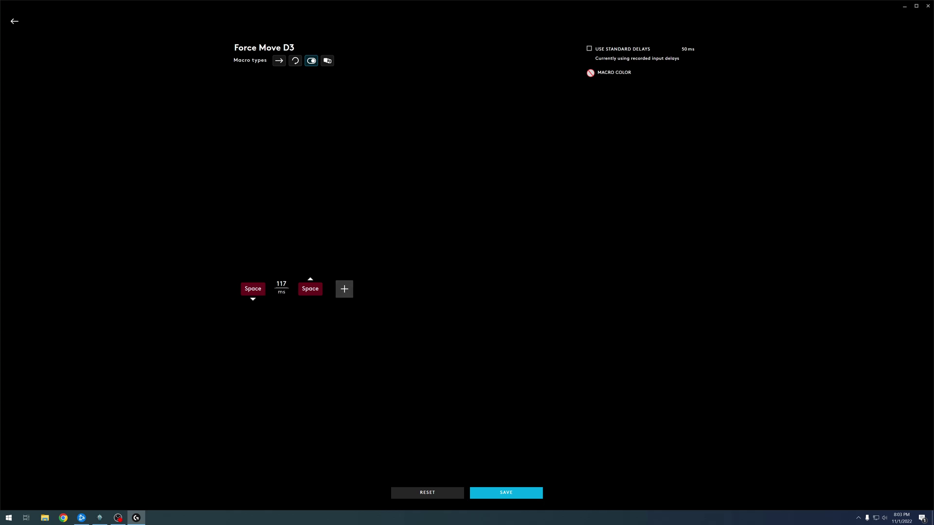
left_click(281, 284)
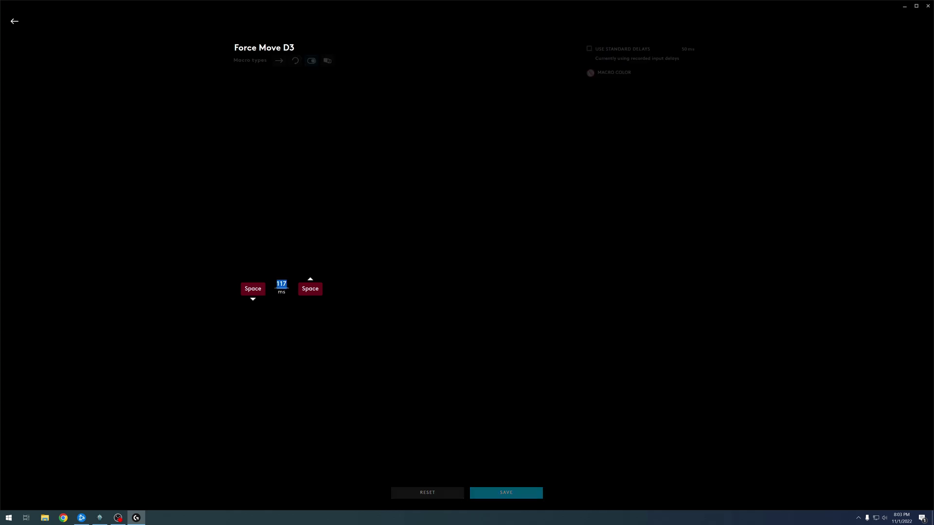
type("25")
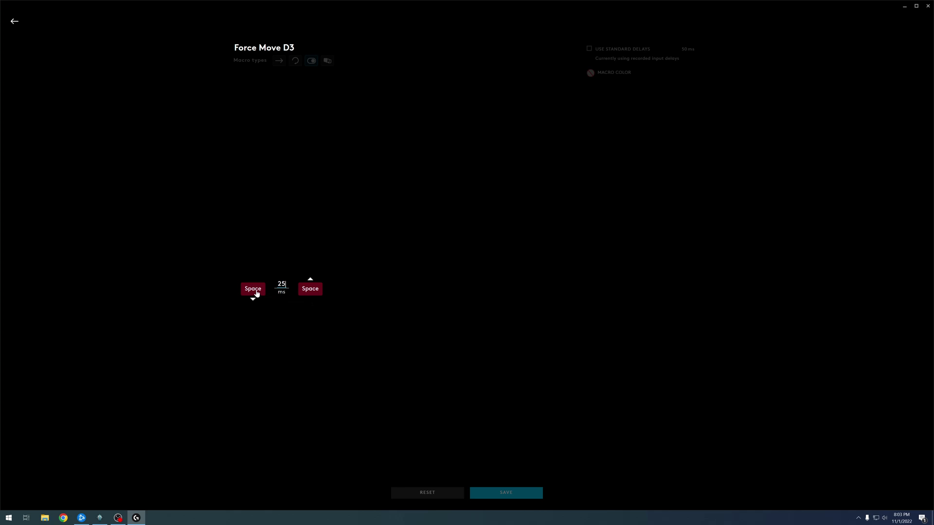
left_click(331, 294)
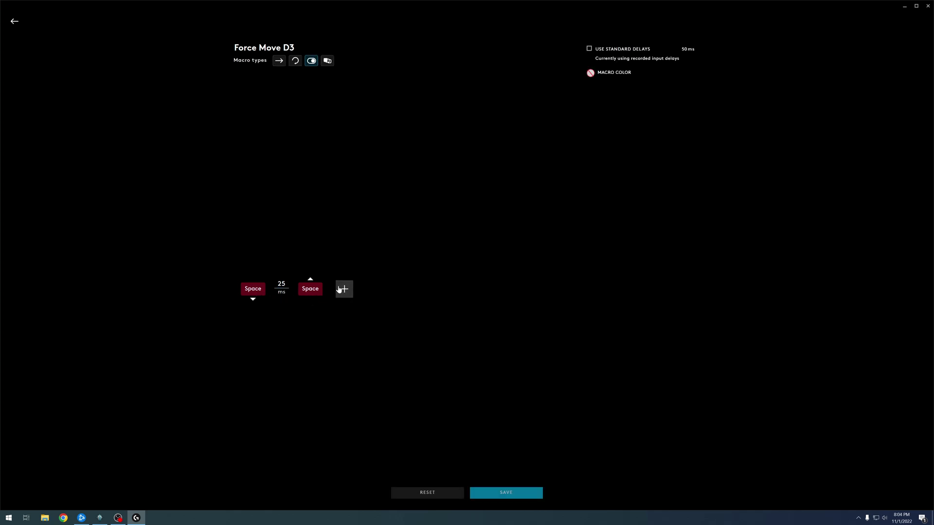
- Add a 25 ms delay after the Space release and save the macro
left_click(345, 289)
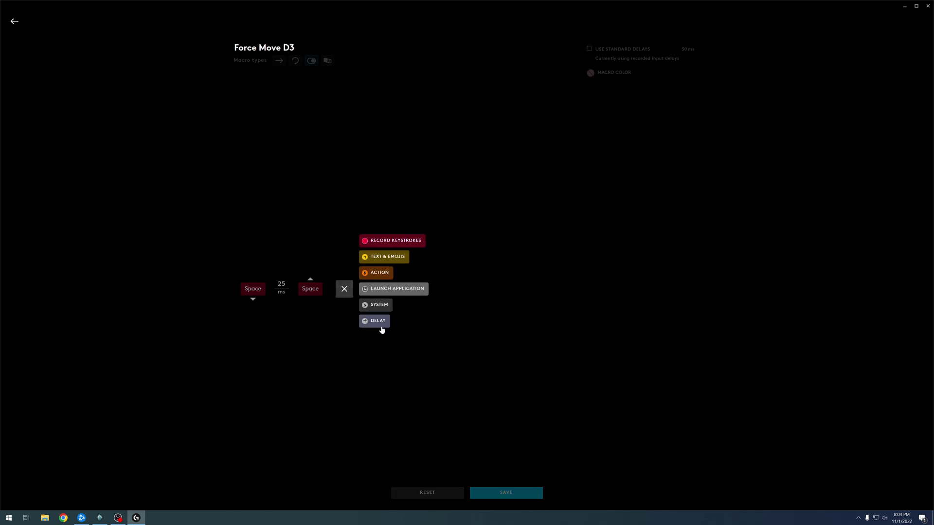
left_click(377, 322)
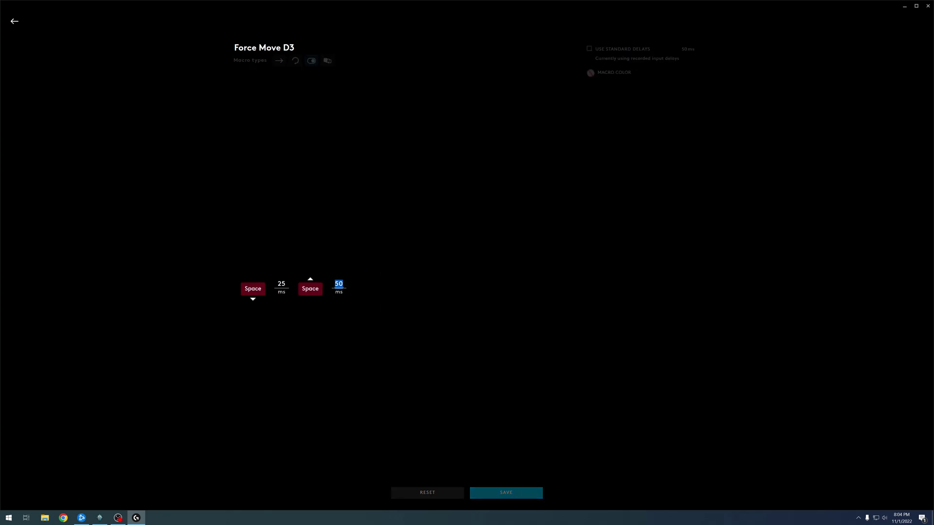
type("25")
key("Return")
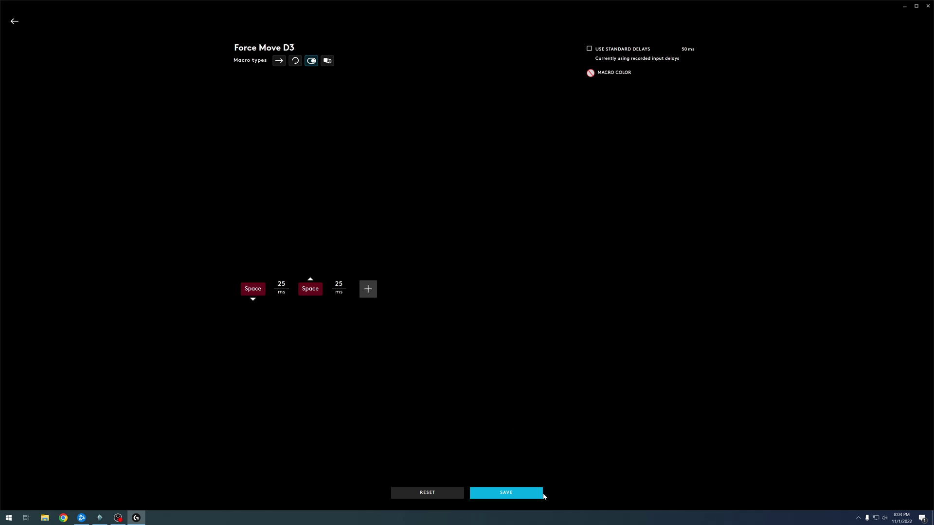
left_click(507, 494)
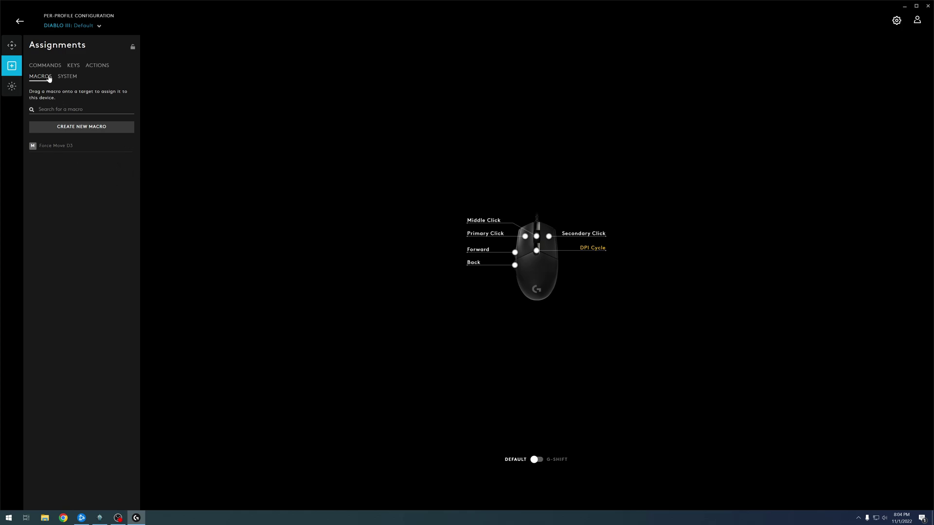
- Create another new macro named "Auto Cast D3" with the Toggle type
left_click(90, 129)
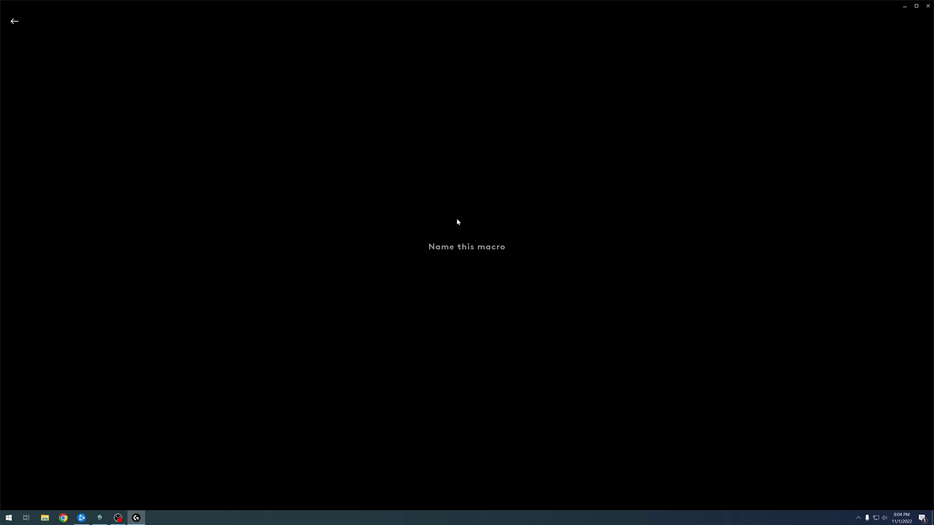
type("Auto Cast ")
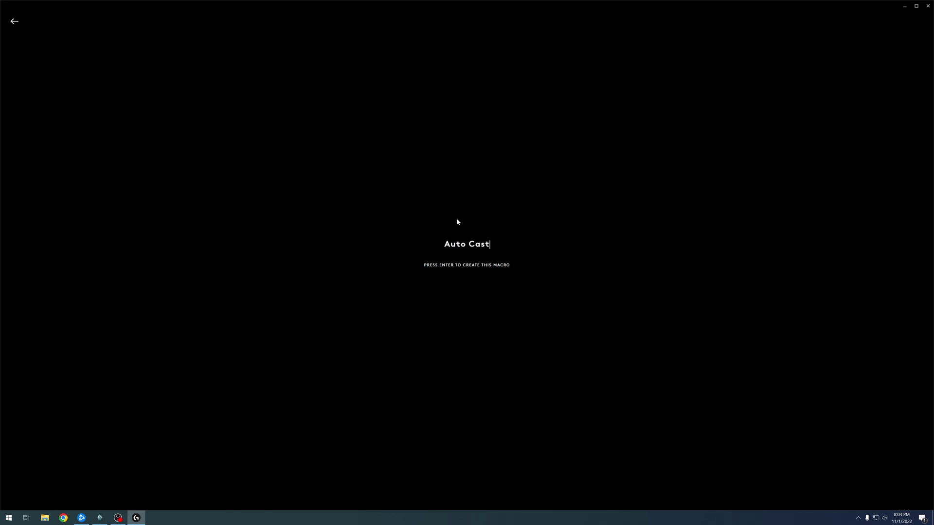
type("D3")
key("Return")
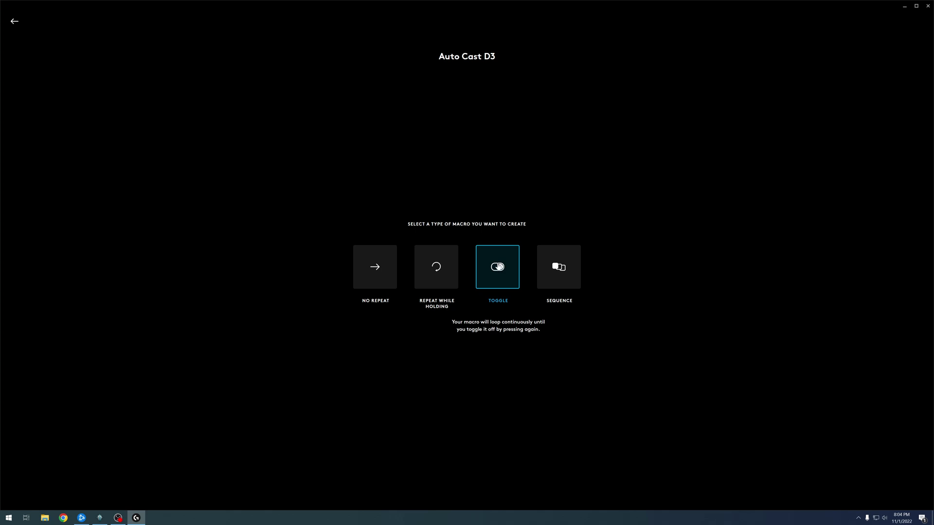
left_click(504, 276)
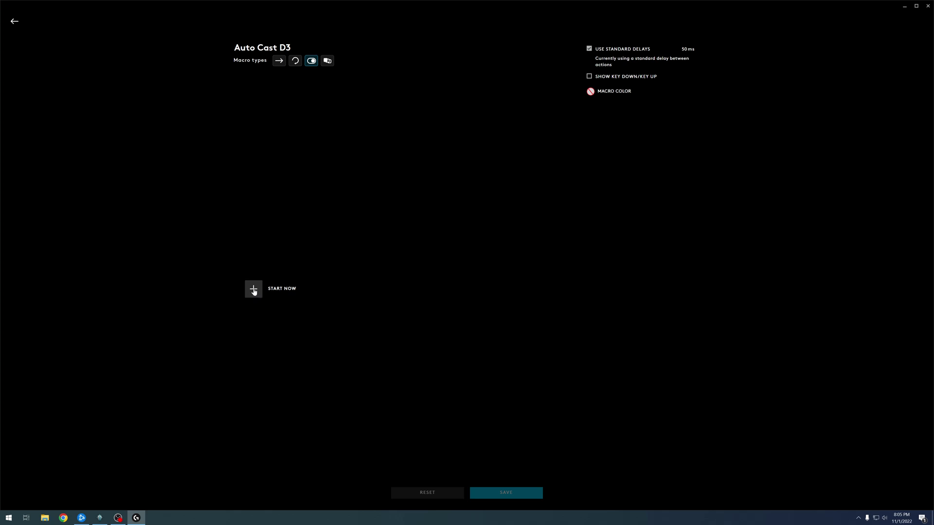
- Record the keystrokes Num 1 and Num 4 in the Auto Cast D3 macro
left_click(254, 289)
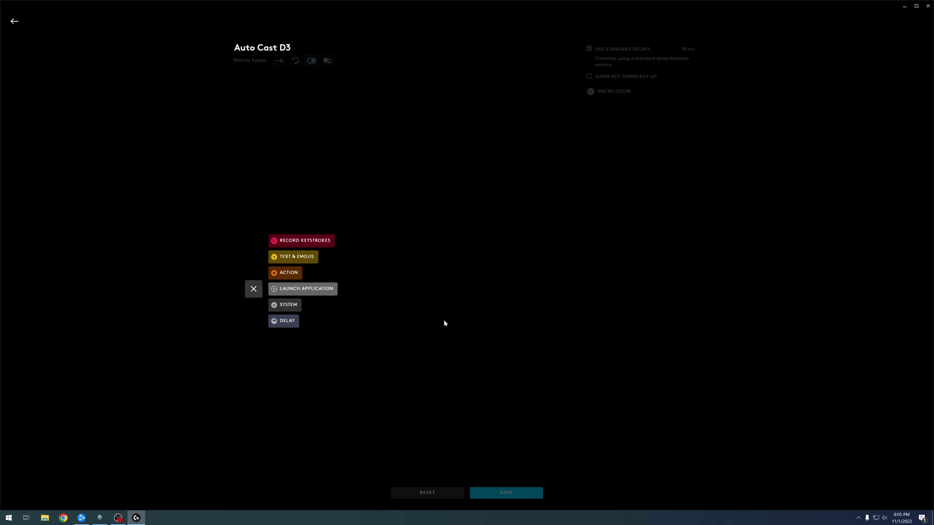
left_click(295, 243)
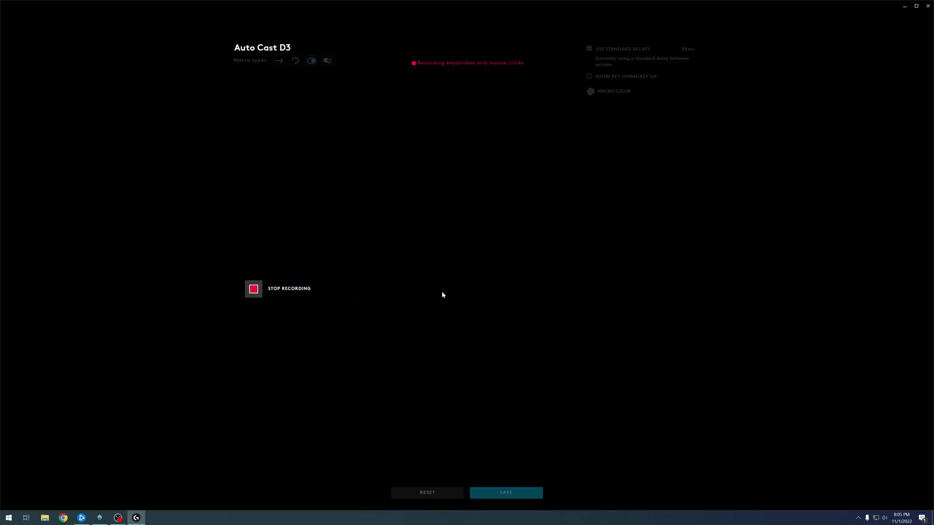
key("KP_1")
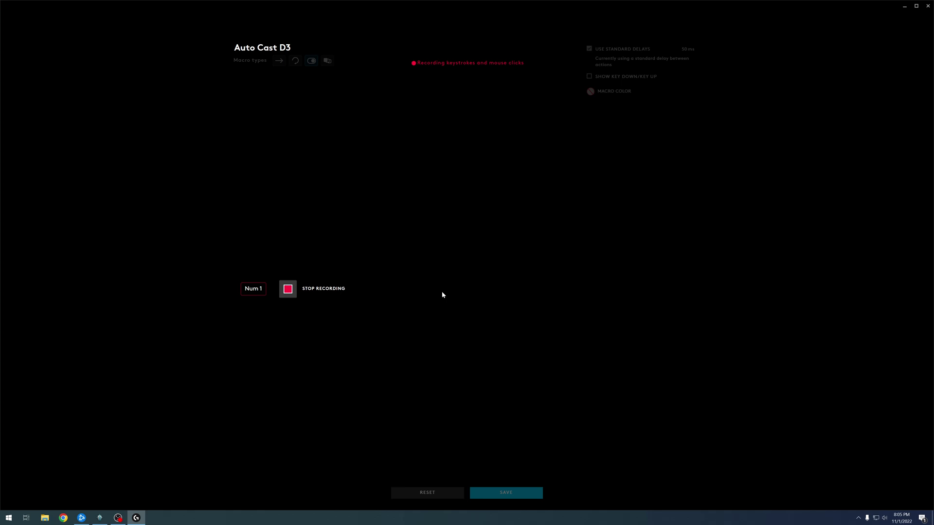
key("KP_4")
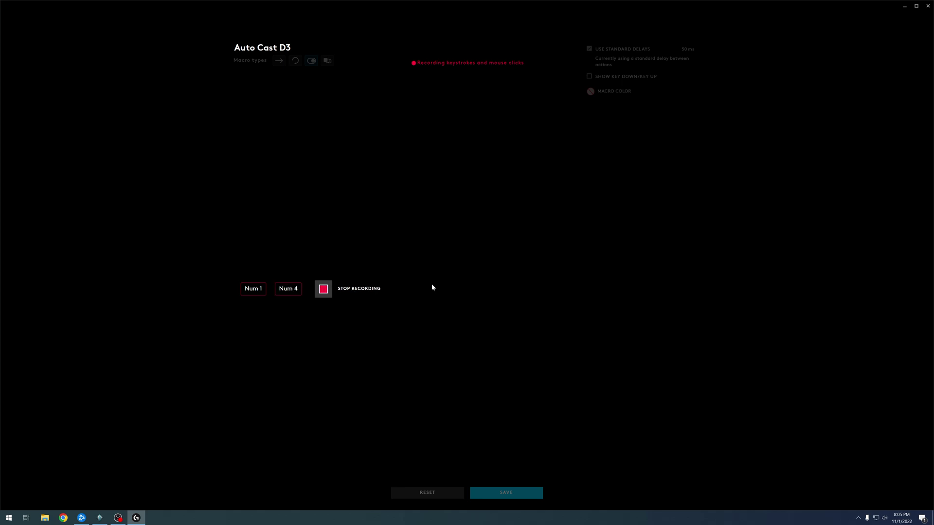
left_click(324, 289)
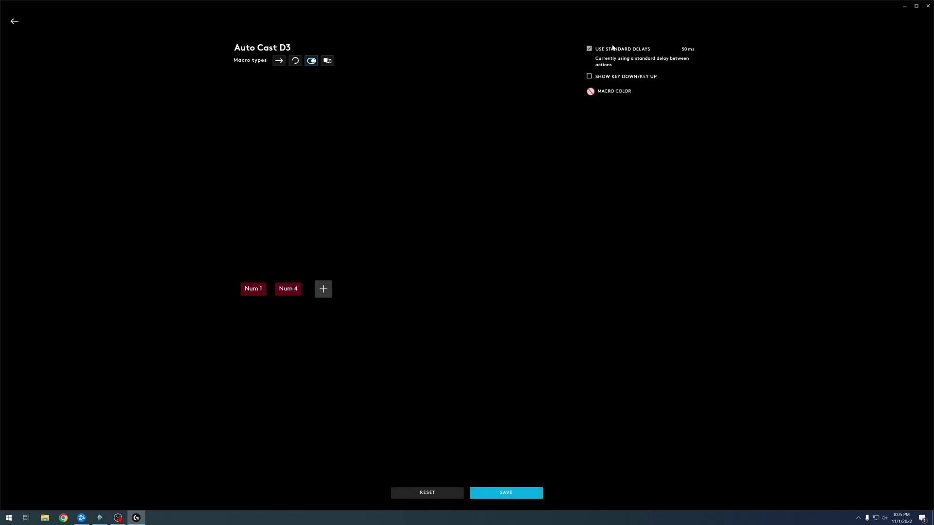
- Turn off standard delays and set the delay between the Num 1 release and Num 4 to 50 ms
left_click(589, 49)
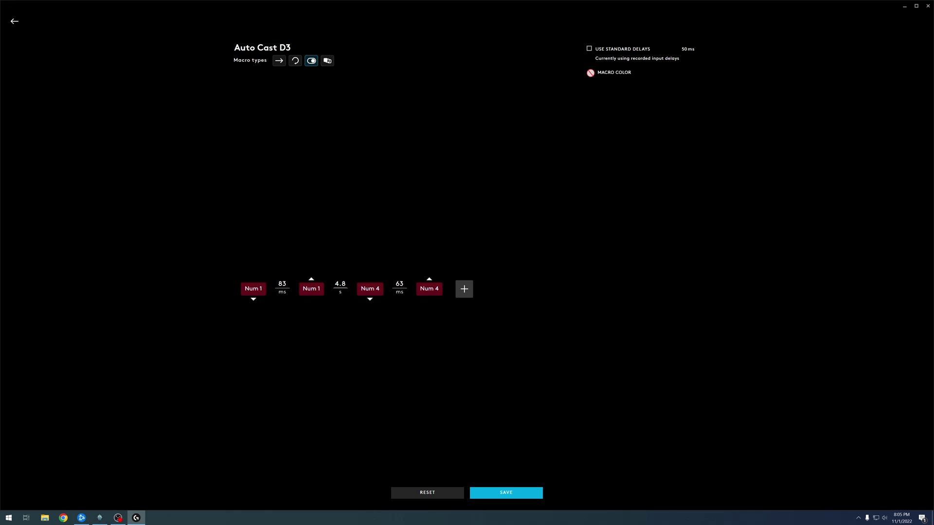
left_click(340, 286)
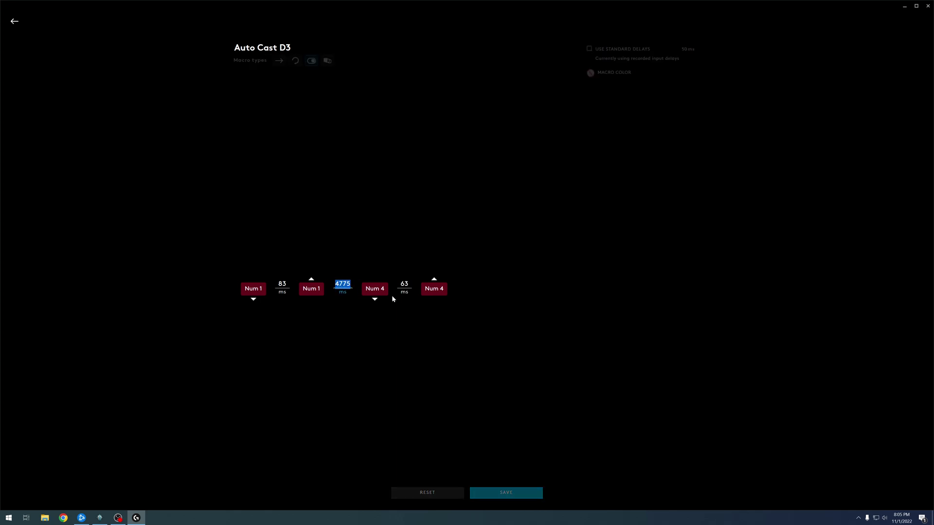
type("50")
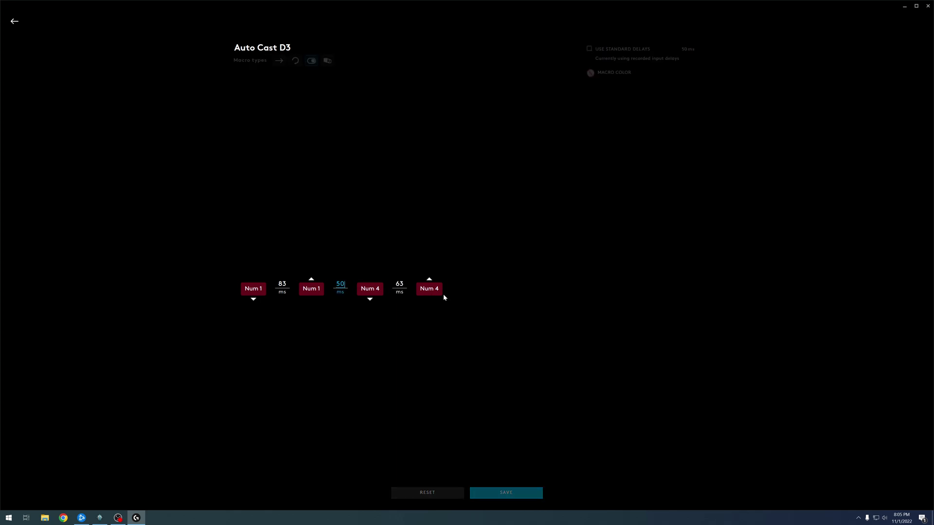
key("Return")
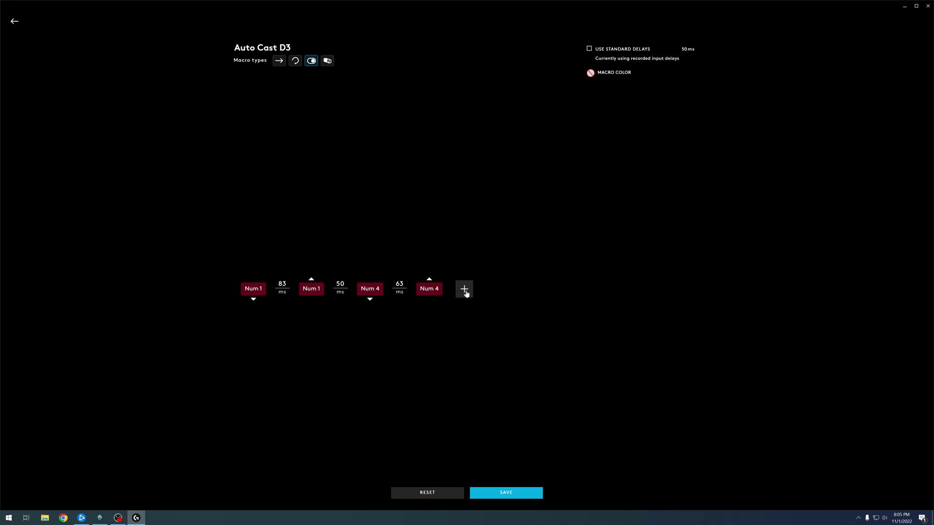
- Add a 2.0 s delay after the Num 4 release and save the Auto Cast D3 macro
left_click(465, 292)
left_click(495, 323)
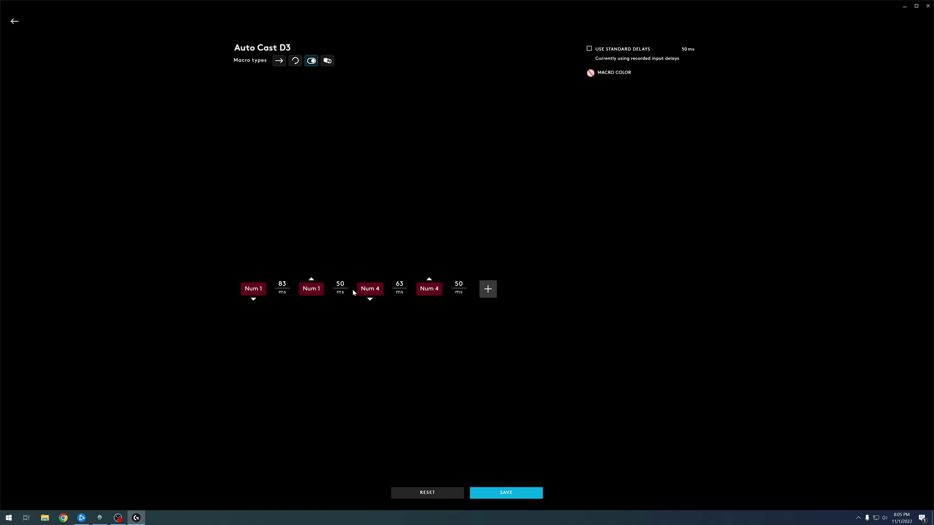
left_click(459, 284)
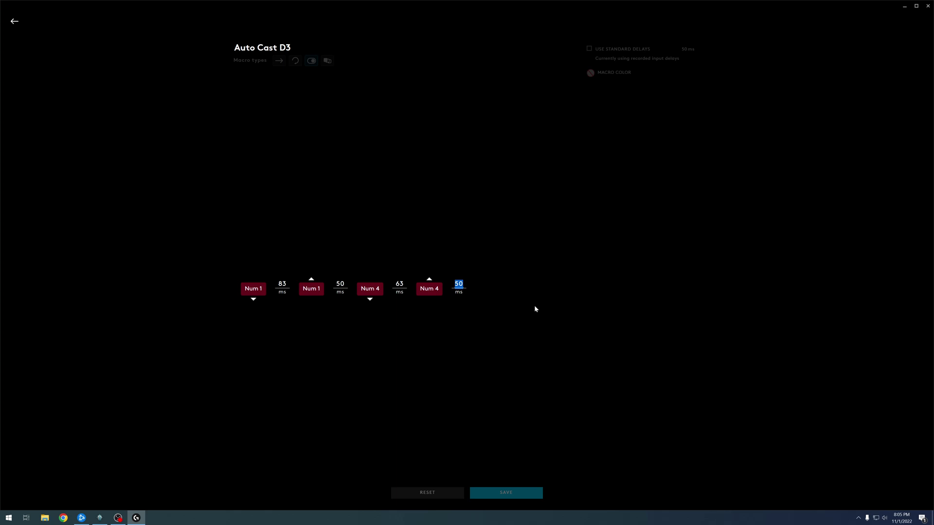
type("200")
key("Return")
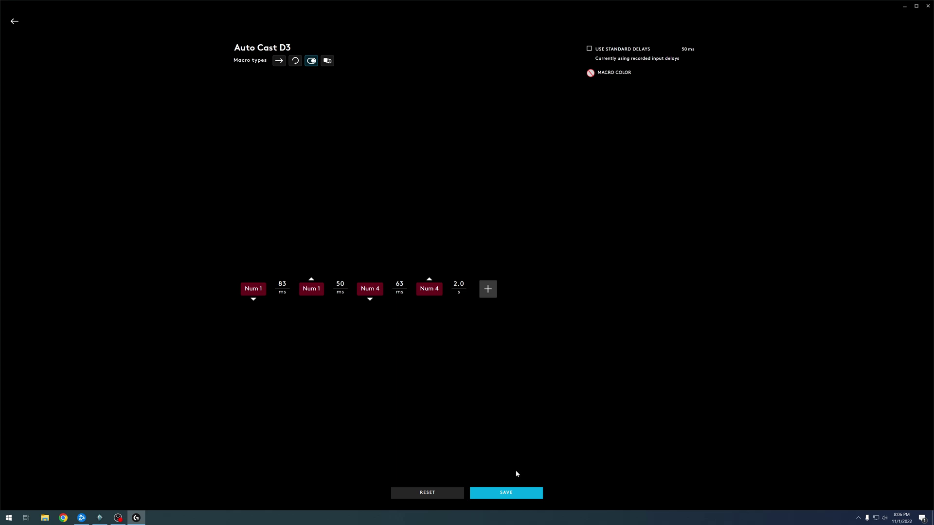
left_click(509, 492)
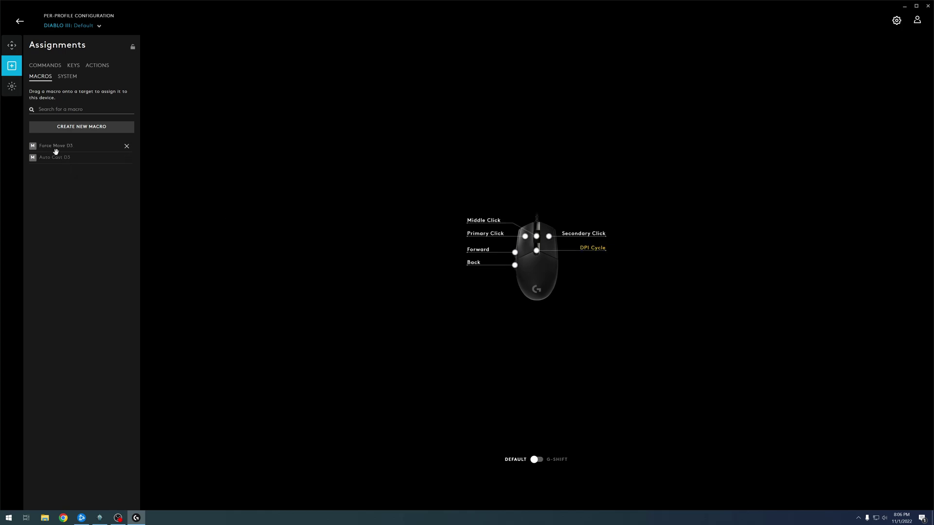
- Assign the Auto Cast D3 macro to the mouse's Forward button and Force Move D3 to its Back button
left_click_drag(78, 158, 483, 254)
left_click_drag(482, 252, 482, 254)
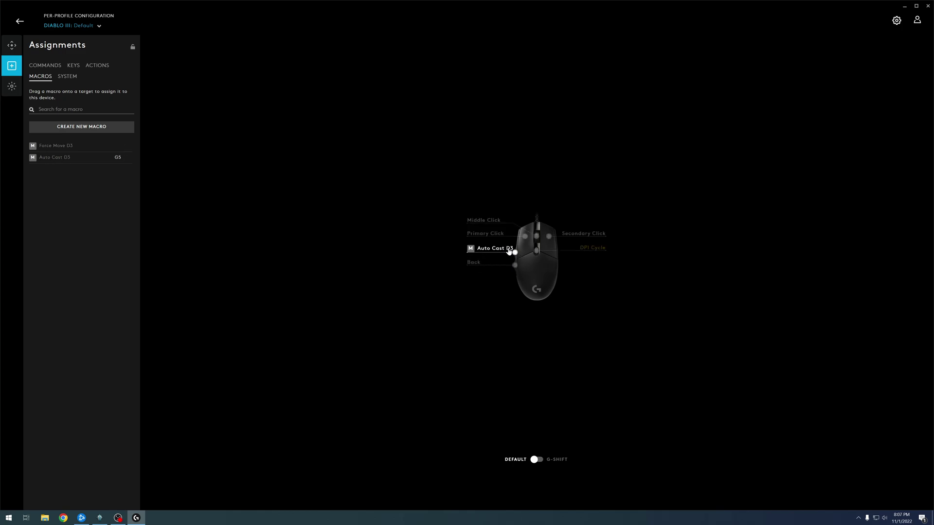
left_click_drag(56, 146, 490, 278)
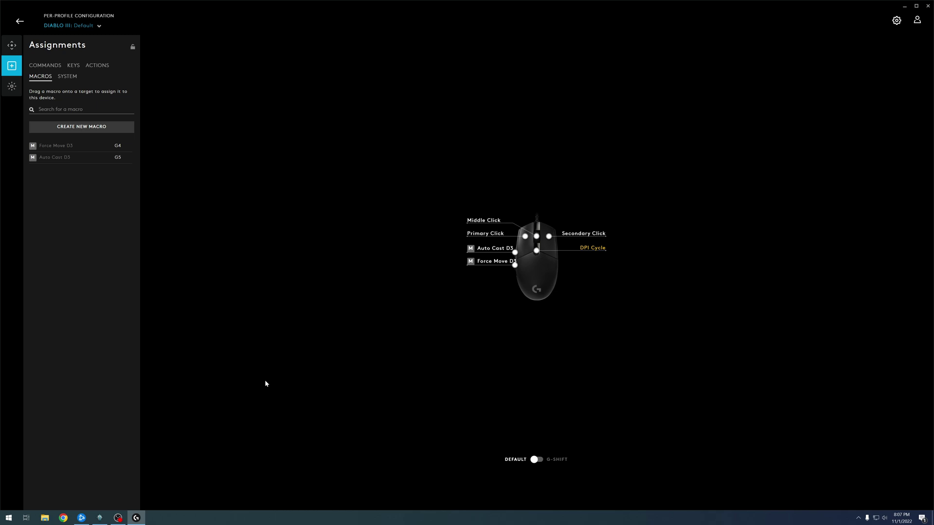
- Switch to Diablo III and check the key bindings for the action bar skills and Force Move in the game options
left_click(100, 519)
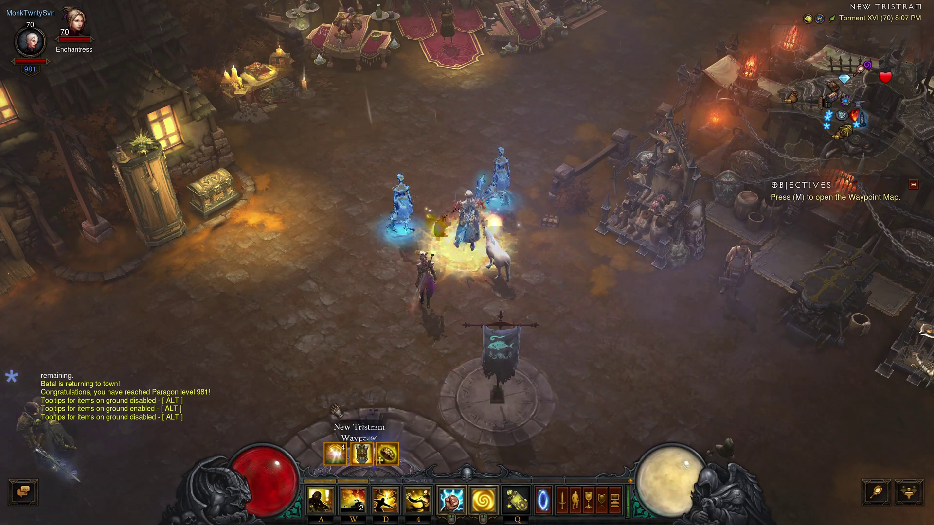
key("Escape")
left_click(151, 164)
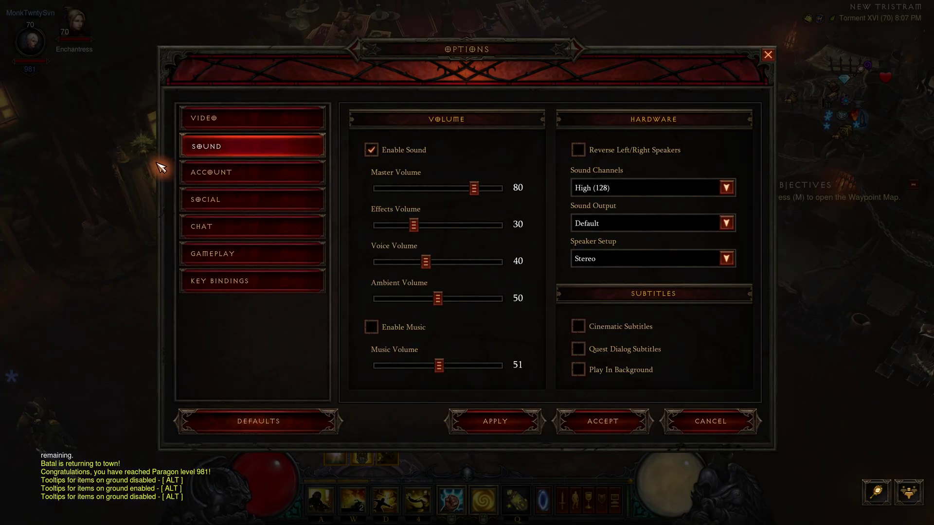
left_click(246, 287)
scroll(494, 316, "down", 10)
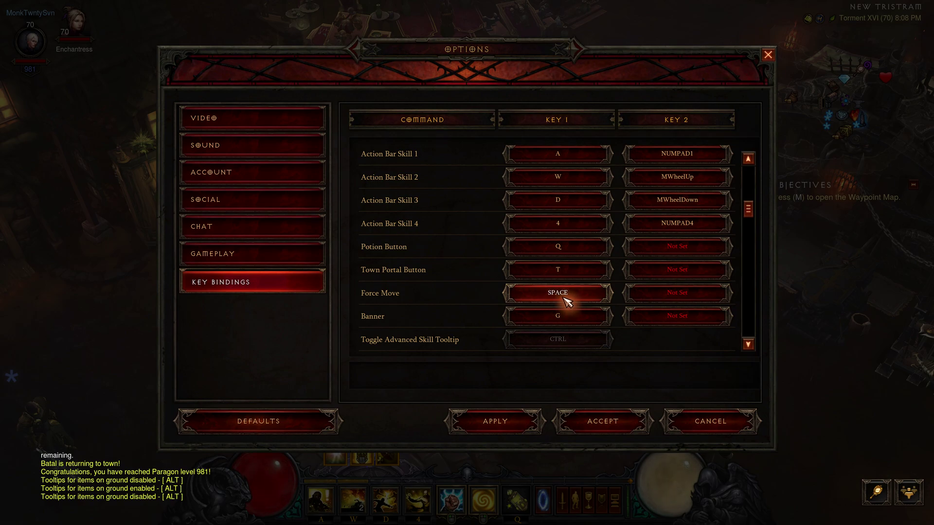
scroll(569, 329, "up", 1)
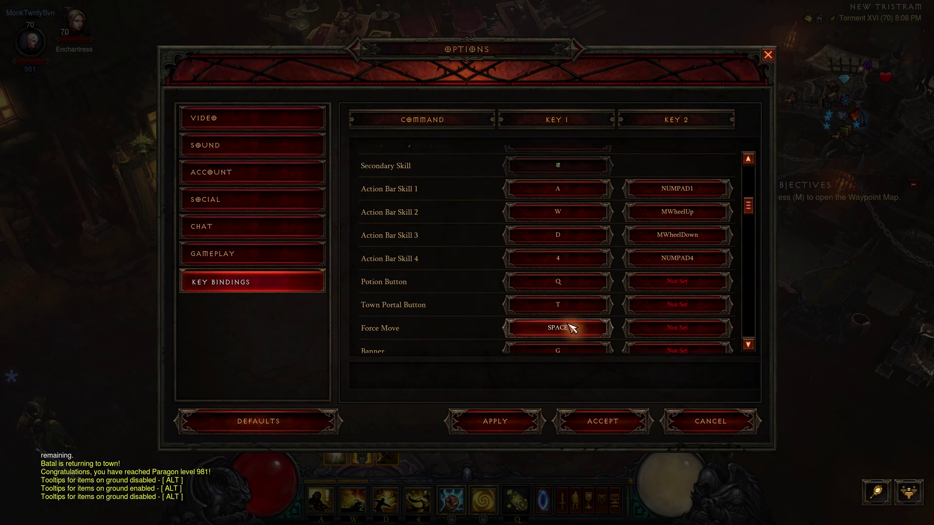